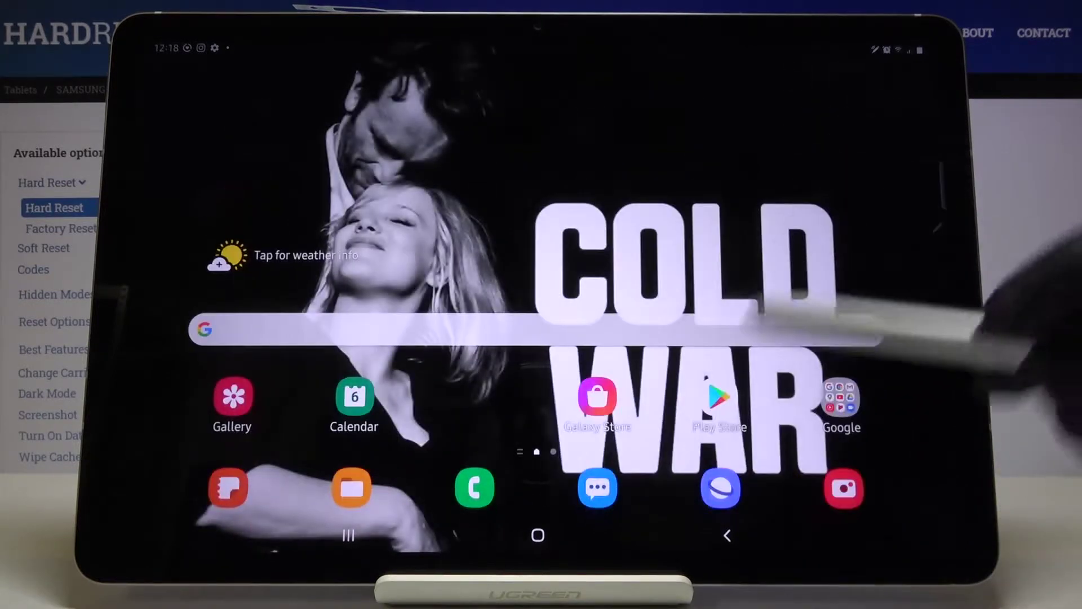
# Open Settings from the app drawer and go to Advanced features
pyautogui.moveTo(765, 355); pyautogui.dragTo(753, 270)
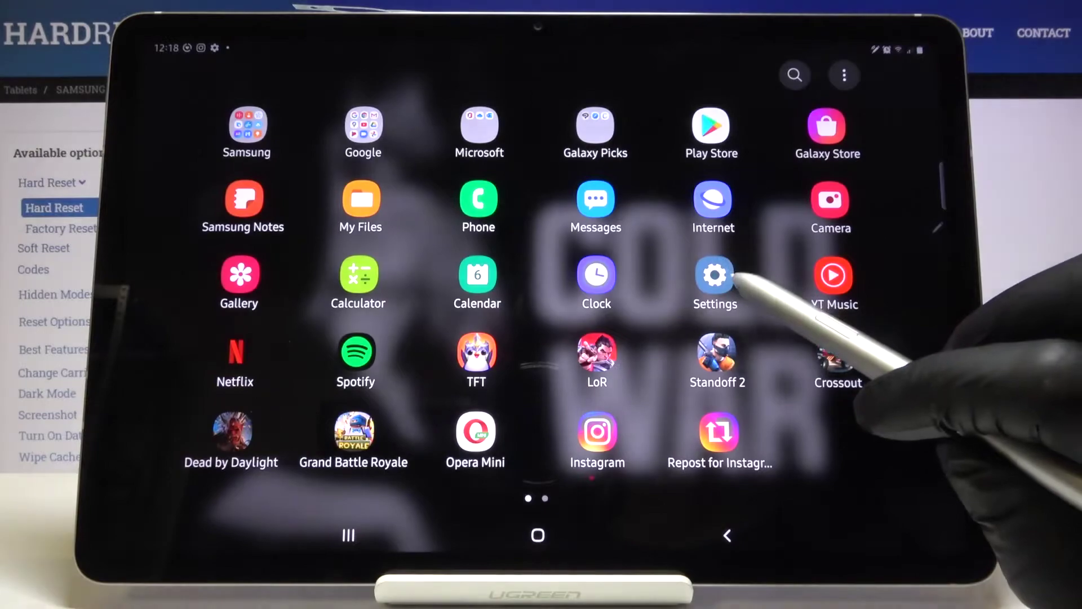
pyautogui.click(715, 274)
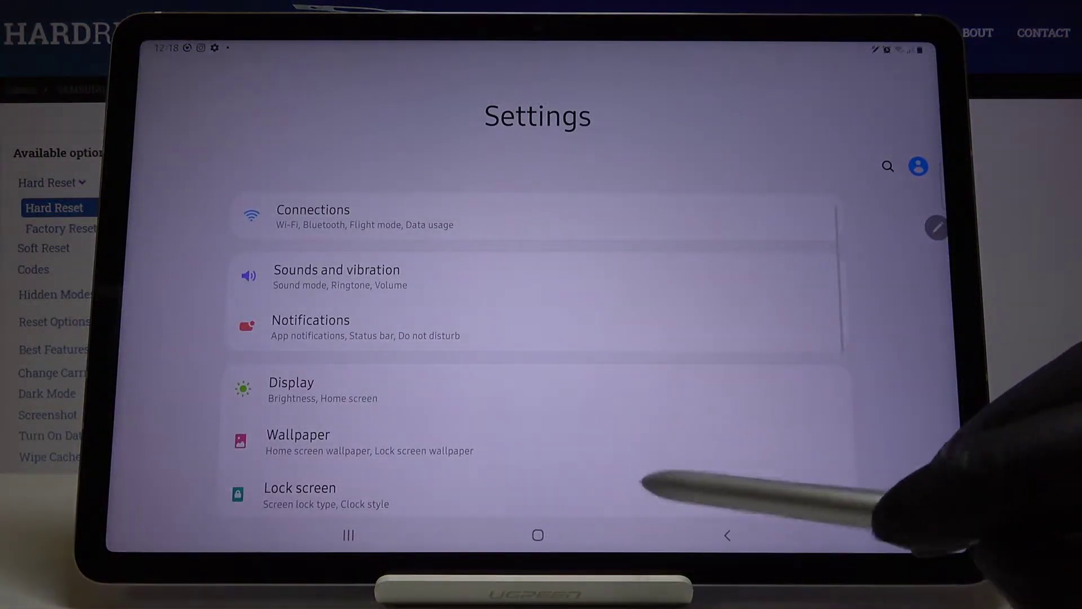
pyautogui.moveTo(652, 483); pyautogui.dragTo(724, 302)
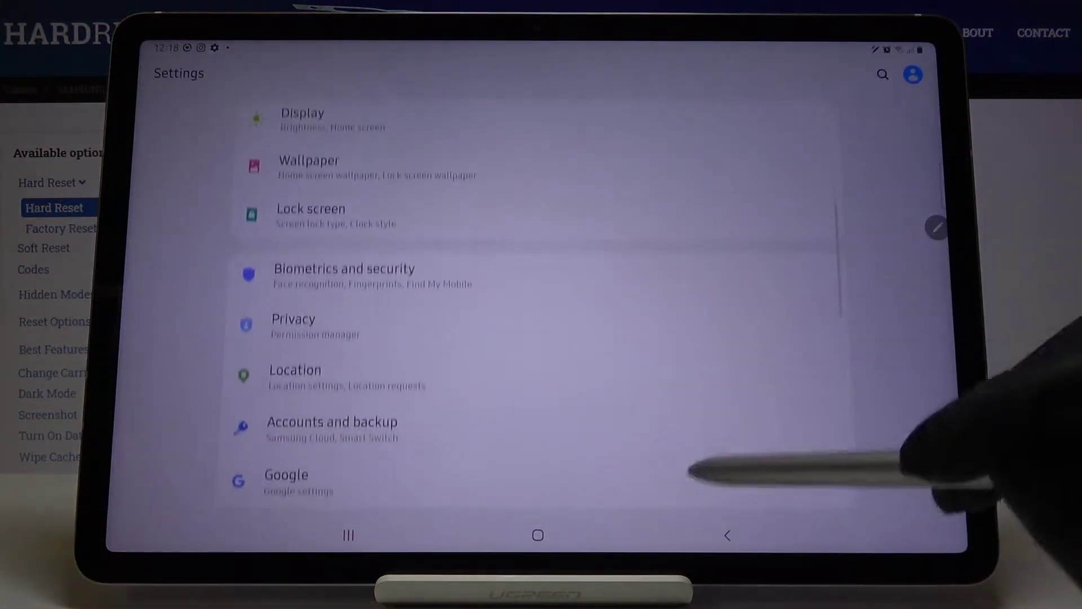
pyautogui.moveTo(693, 425); pyautogui.dragTo(796, 318)
pyautogui.moveTo(688, 443); pyautogui.dragTo(725, 284)
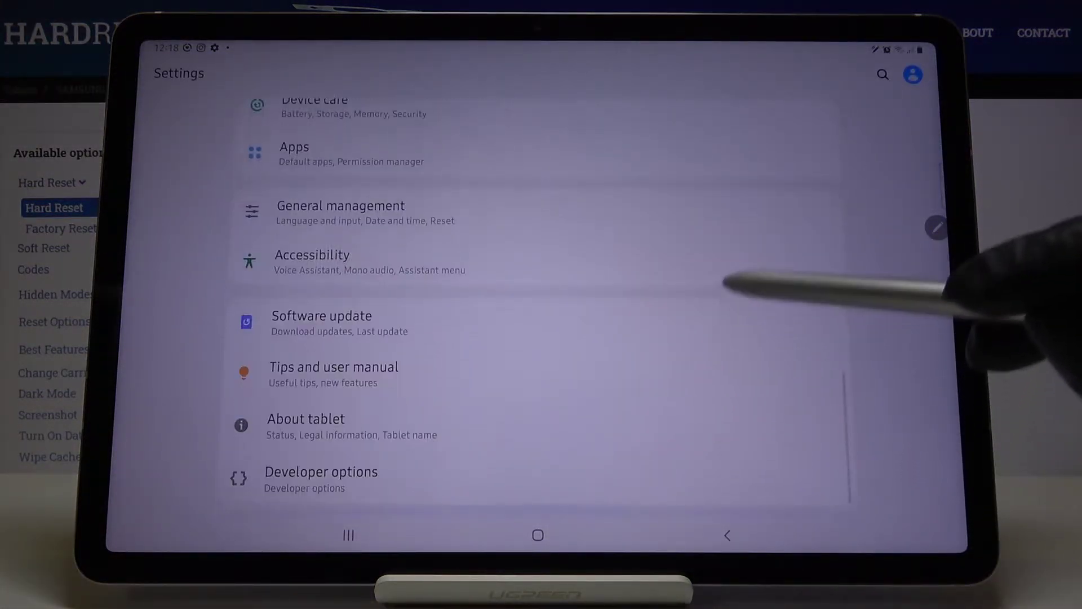
pyautogui.moveTo(676, 228); pyautogui.dragTo(680, 338)
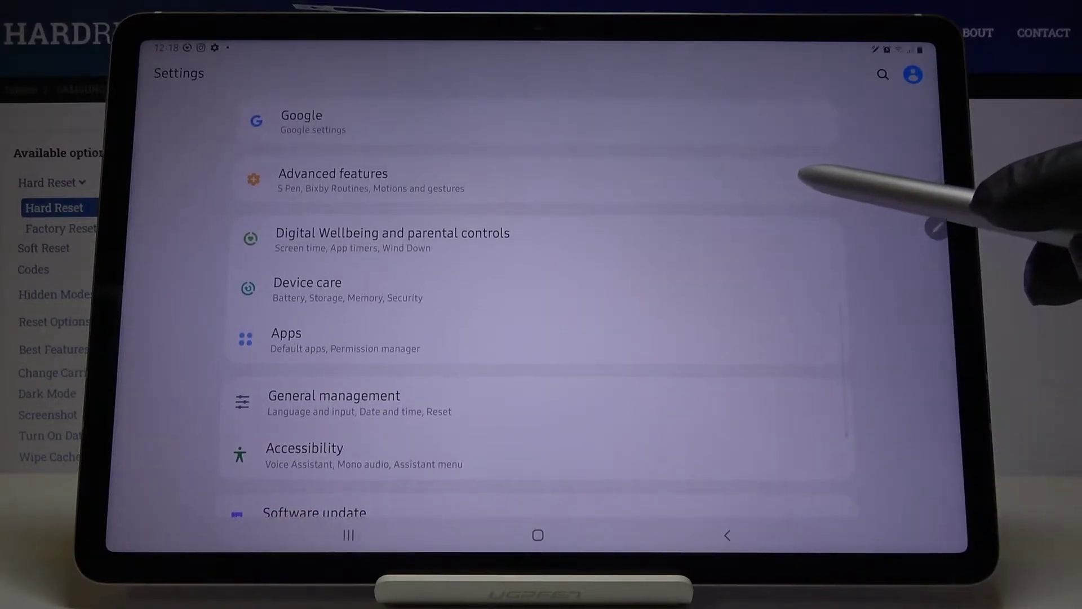
pyautogui.click(799, 177)
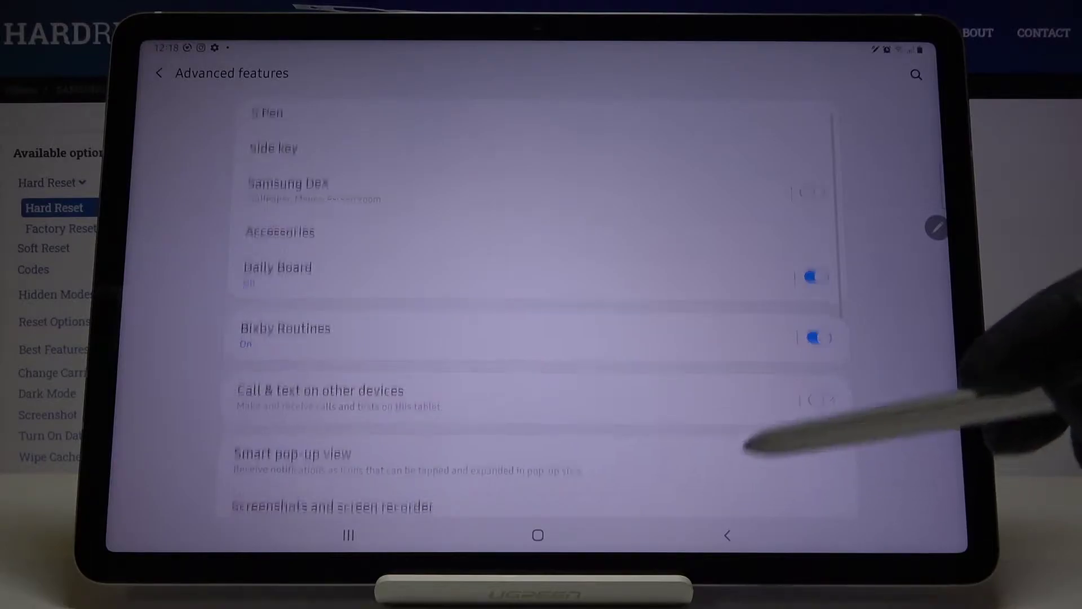
# Switch Game Launcher off and back on, then return to the main settings list
pyautogui.moveTo(744, 448); pyautogui.dragTo(794, 305)
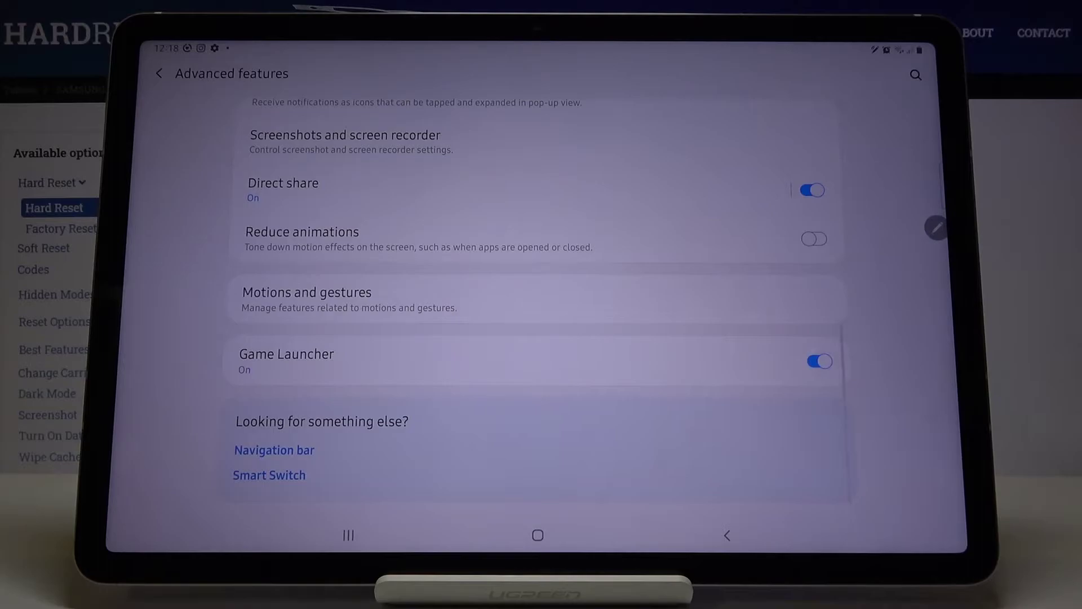
pyautogui.click(819, 361)
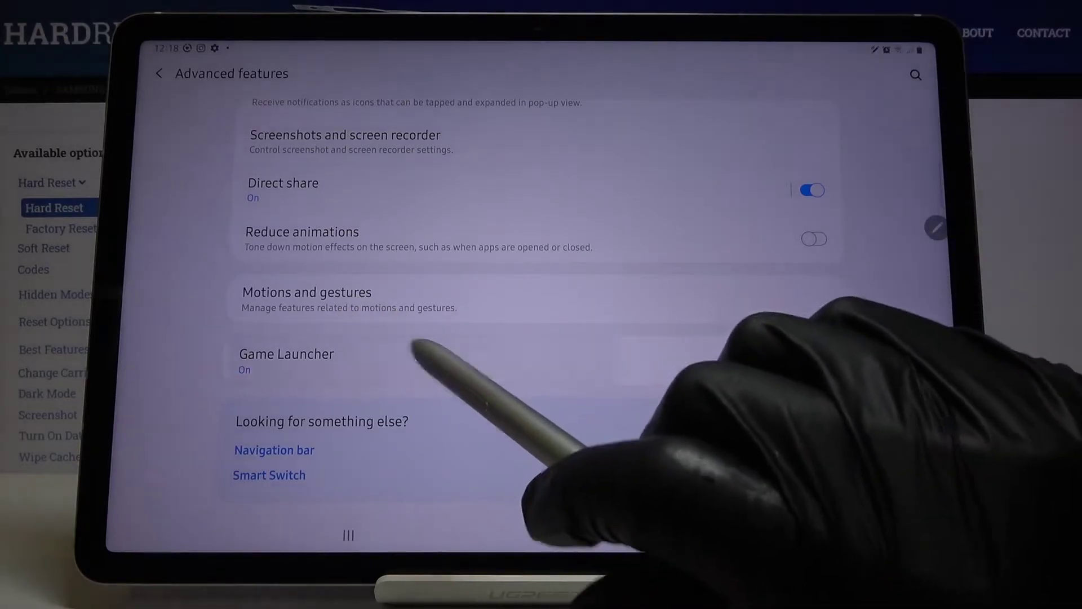
pyautogui.click(819, 361)
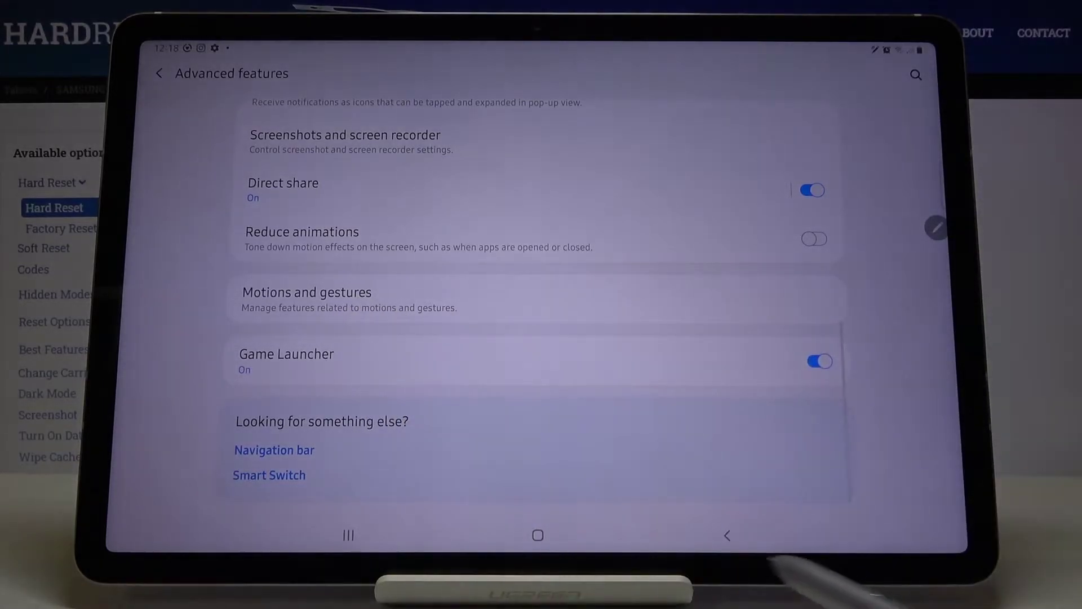
pyautogui.click(727, 535)
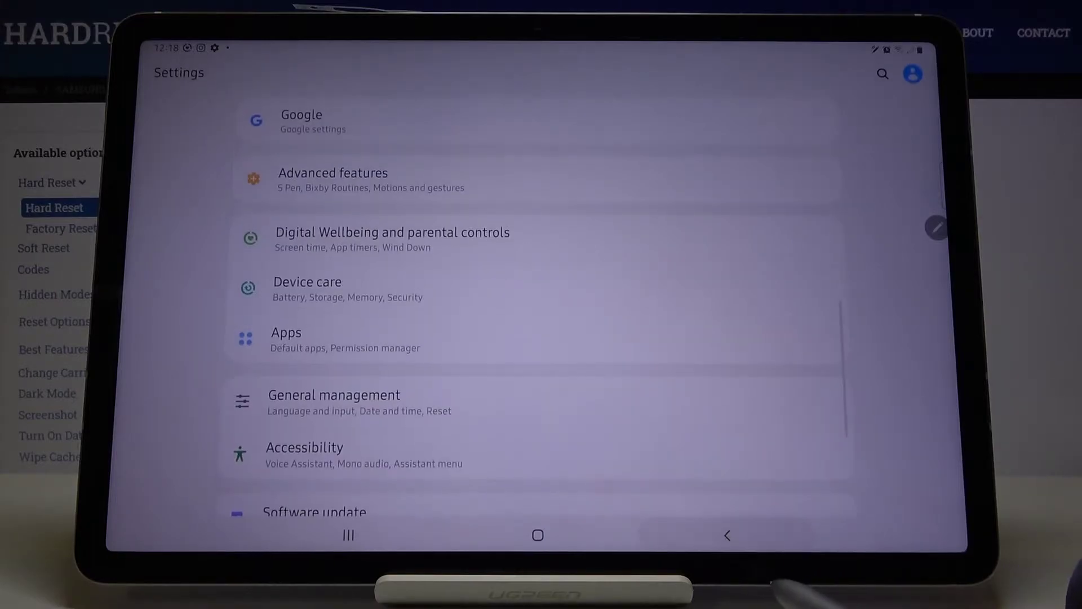
# Leave Settings, flip to the next home page, and open then close the app drawer
pyautogui.click(727, 536)
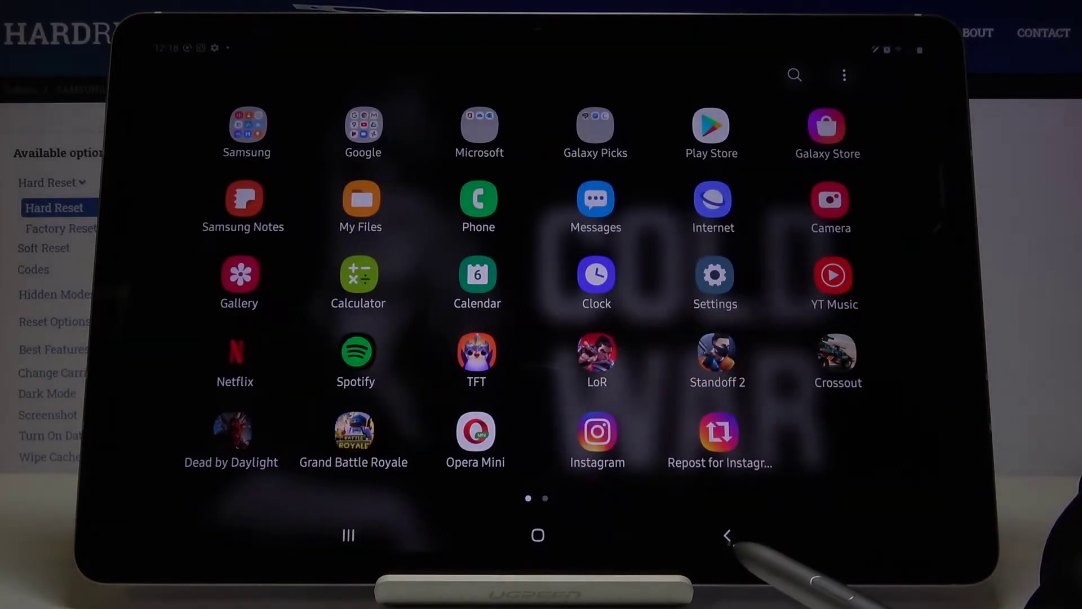
pyautogui.click(727, 536)
pyautogui.moveTo(846, 393)
pyautogui.mouseDown()
pyautogui.moveTo(725, 386)
pyautogui.moveTo(796, 399)
pyautogui.mouseUp()
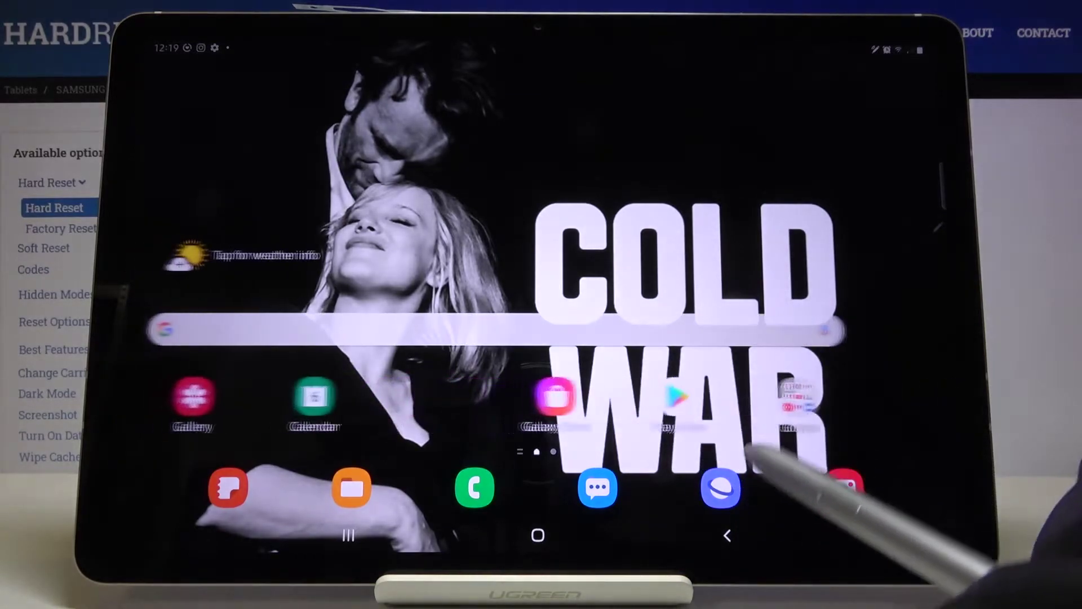
pyautogui.moveTo(734, 514); pyautogui.dragTo(797, 423)
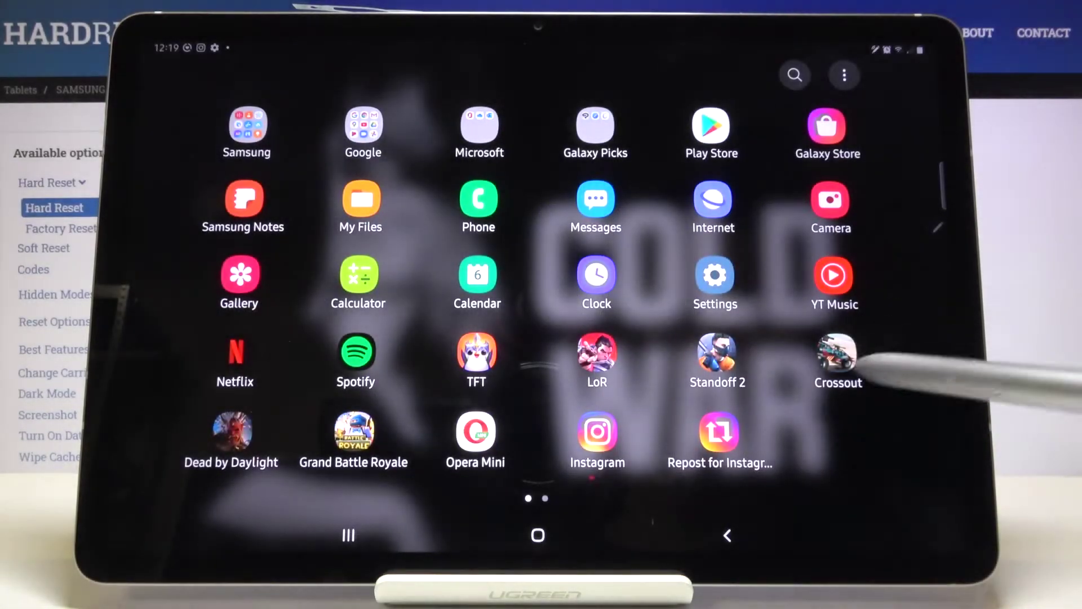
pyautogui.moveTo(727, 253)
pyautogui.mouseDown()
pyautogui.moveTo(727, 457)
pyautogui.moveTo(761, 254)
pyautogui.moveTo(773, 355)
pyautogui.mouseUp()
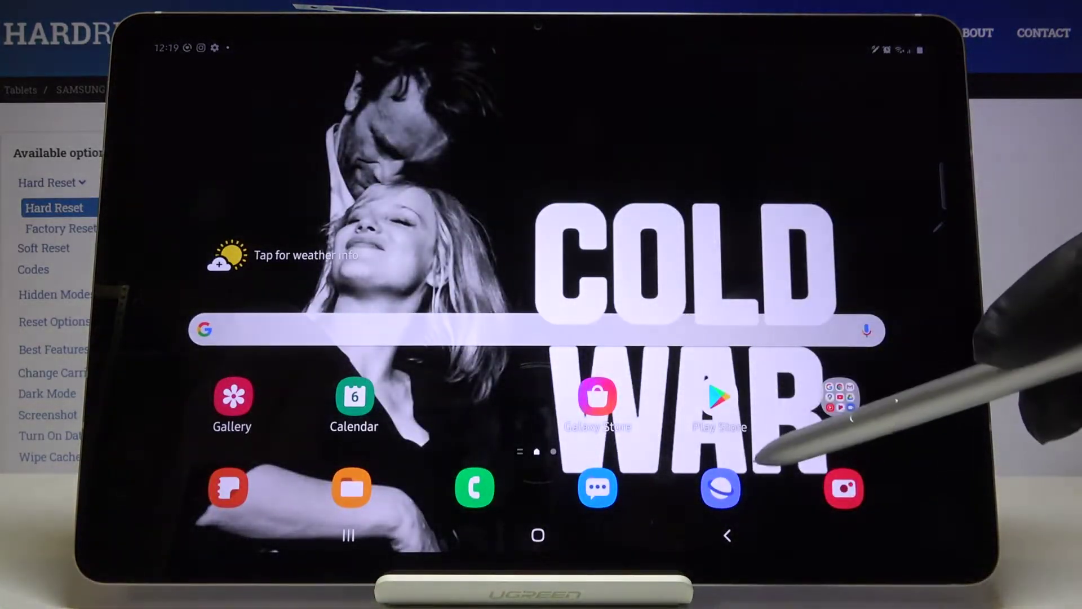
# Search the app drawer for 'ga' and launch Game Launcher from the results
pyautogui.moveTo(820, 387); pyautogui.dragTo(811, 211)
pyautogui.click(792, 73)
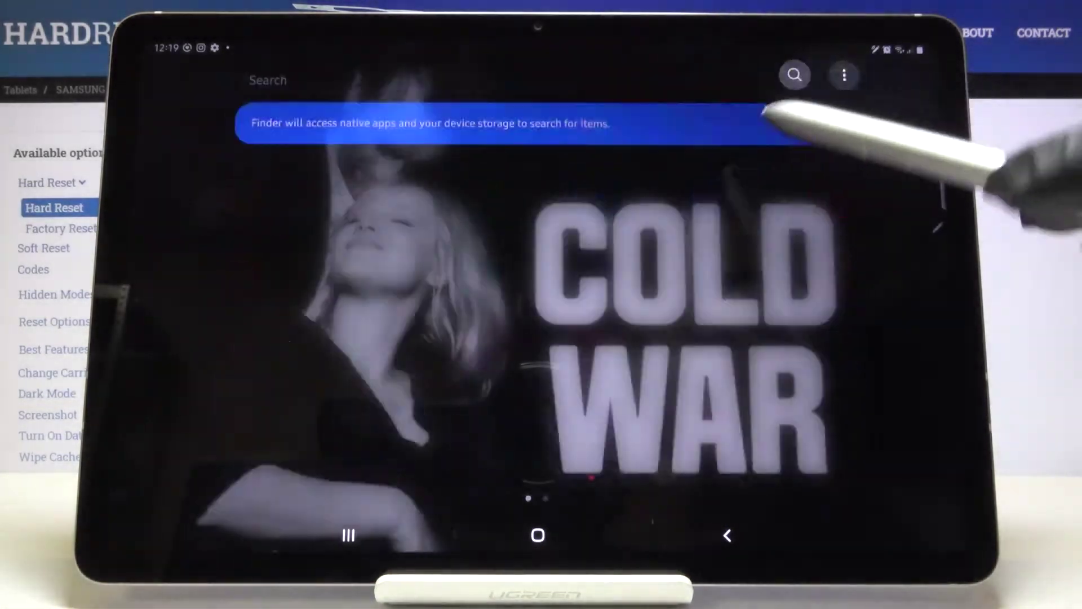
pyautogui.write('g')
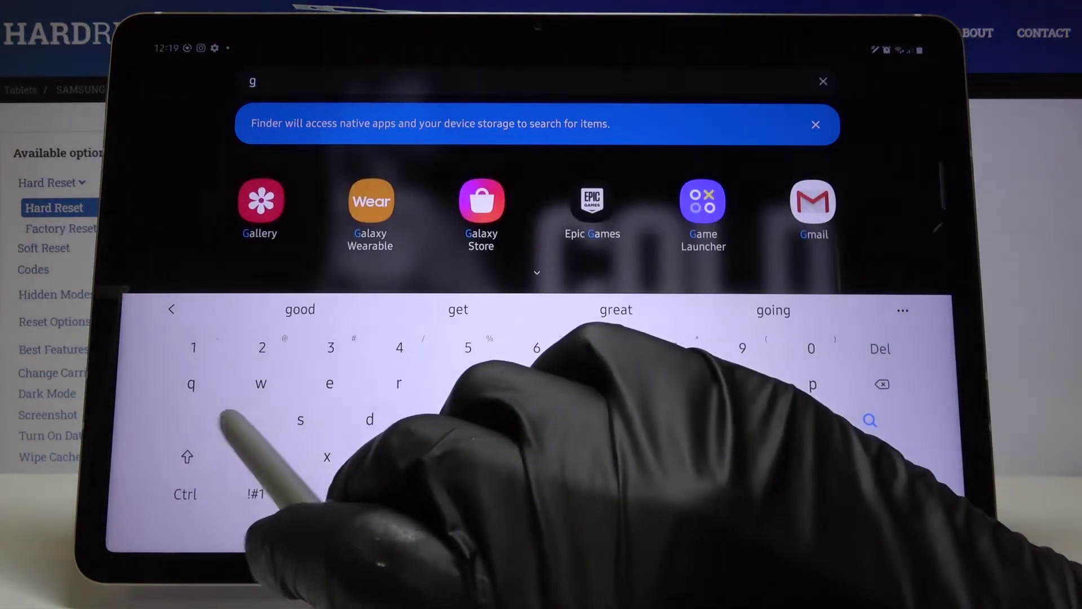
pyautogui.write('a')
pyautogui.click(701, 203)
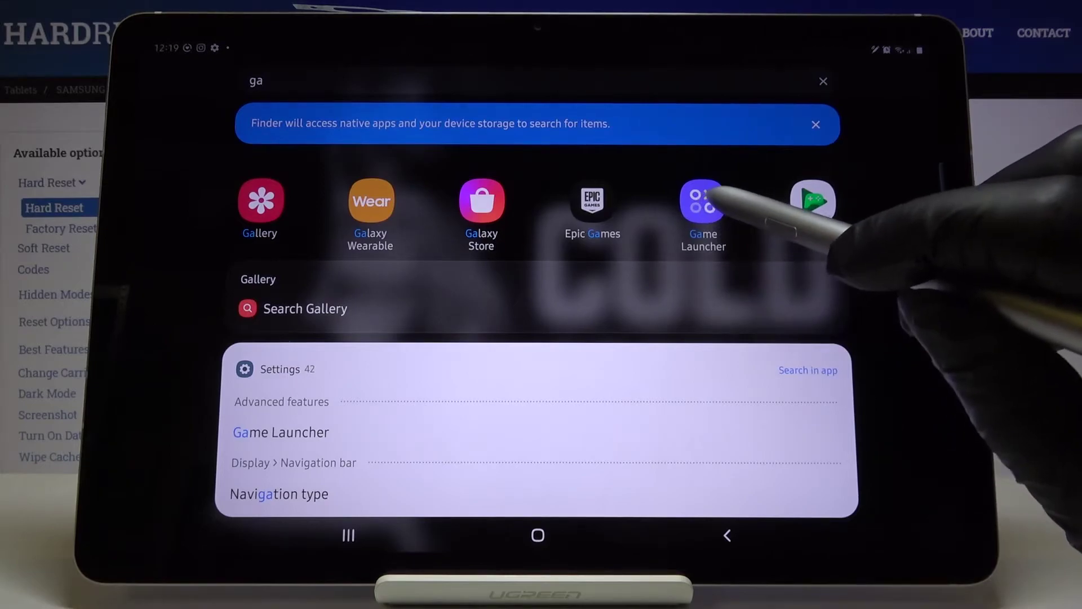
pyautogui.click(709, 200)
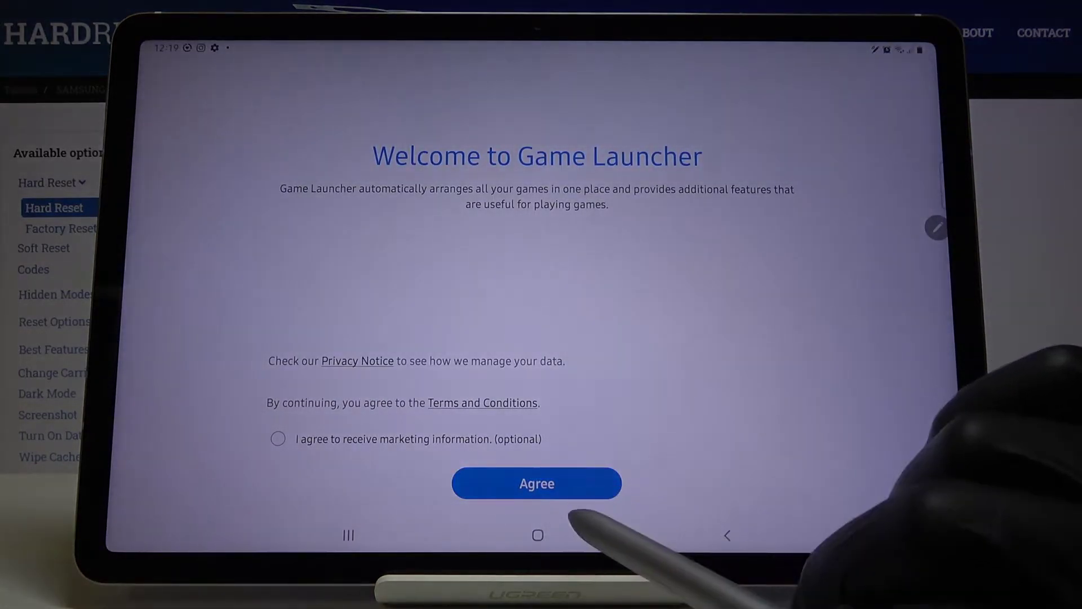
# Accept the terms, keep game icons only in Game Launcher, add the Home shortcut, postpone the update
pyautogui.click(574, 491)
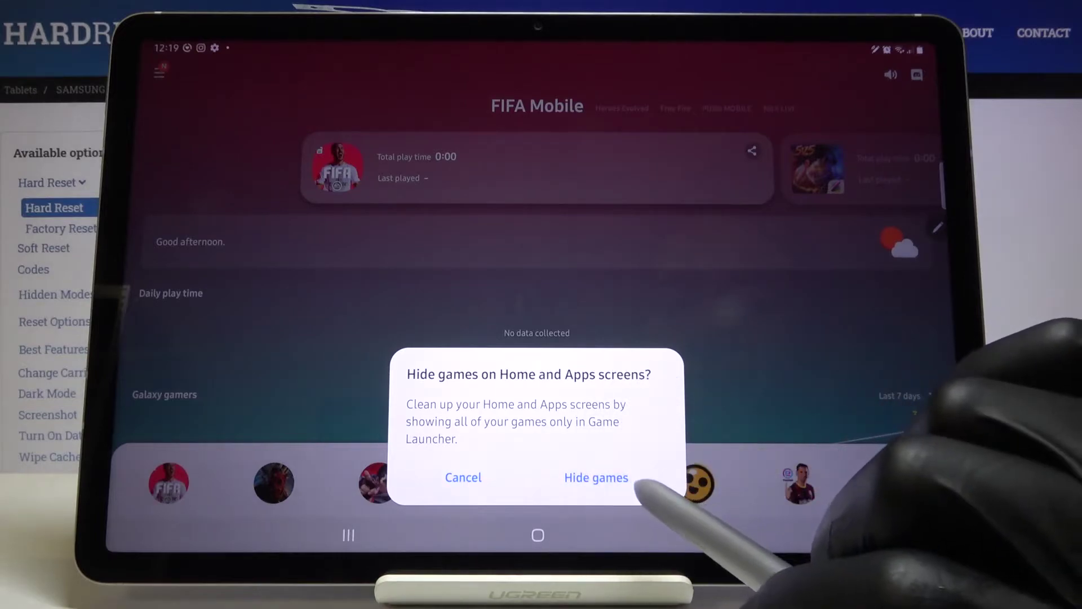
pyautogui.click(596, 477)
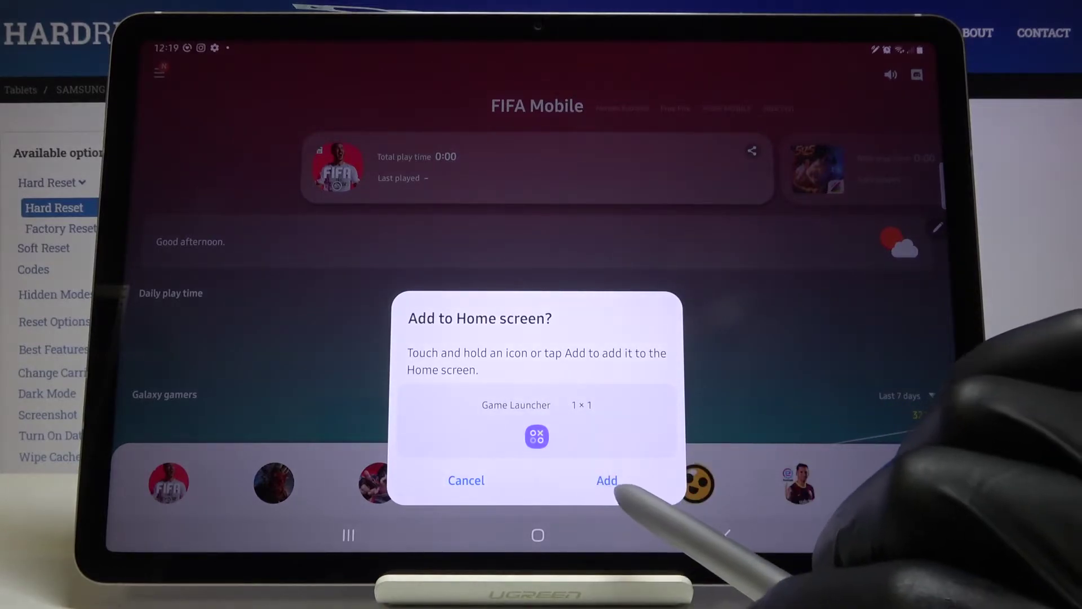
pyautogui.click(609, 481)
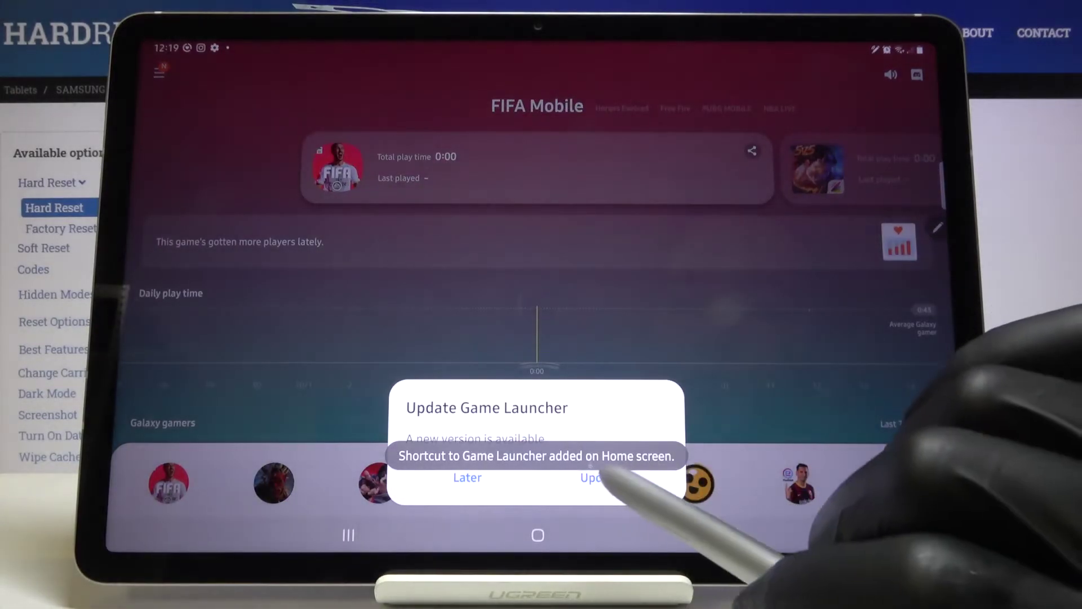
pyautogui.click(466, 476)
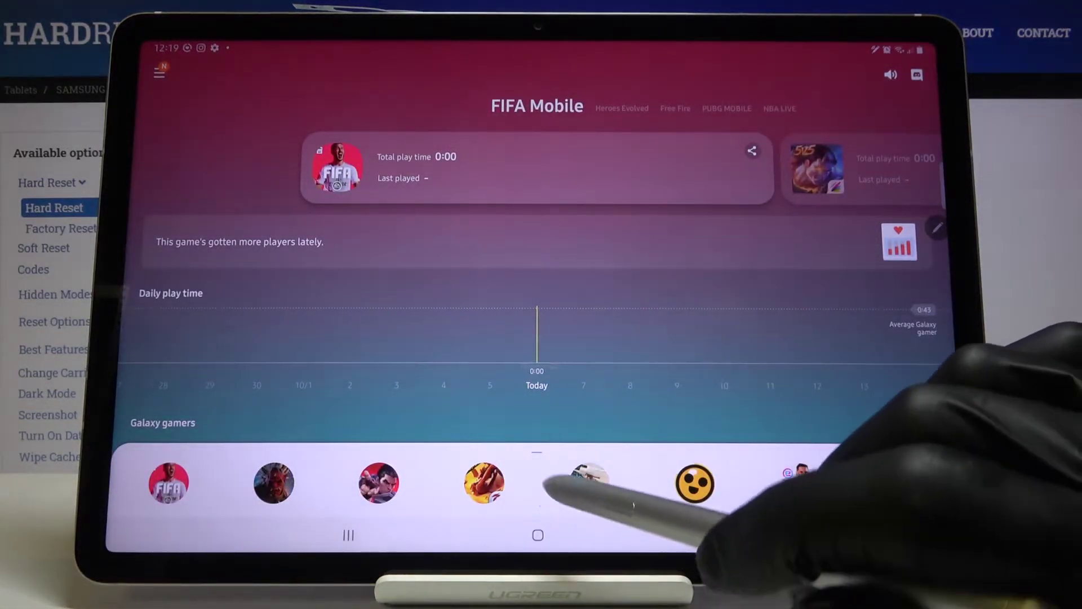
# Expand and collapse the game library, then step through featured games and launch NBA LIVE
pyautogui.moveTo(547, 485); pyautogui.dragTo(604, 170)
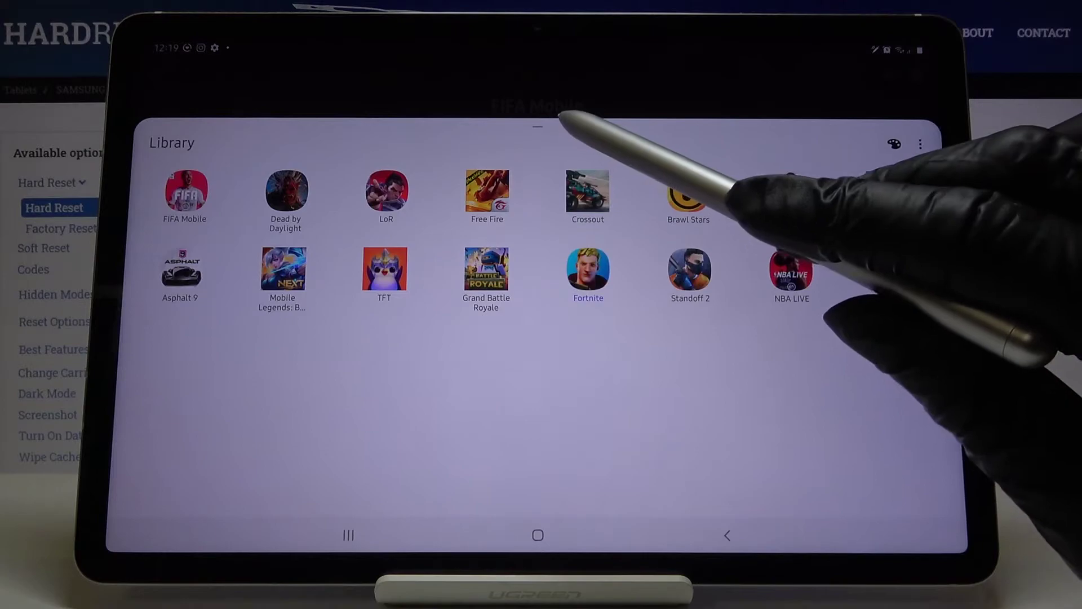
pyautogui.moveTo(568, 115); pyautogui.dragTo(651, 460)
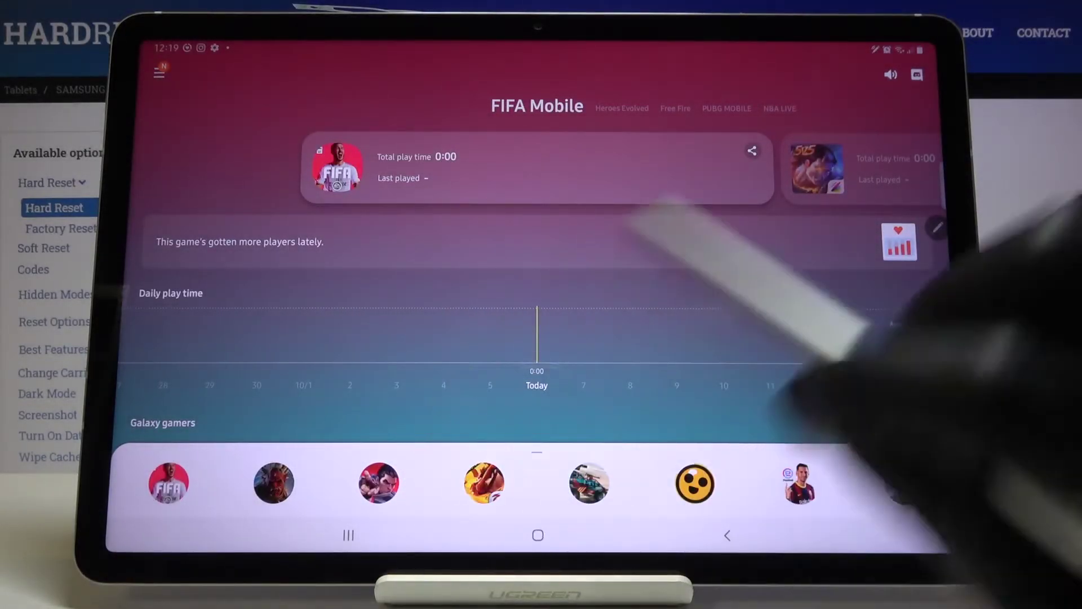
pyautogui.click(812, 169)
pyautogui.click(803, 160)
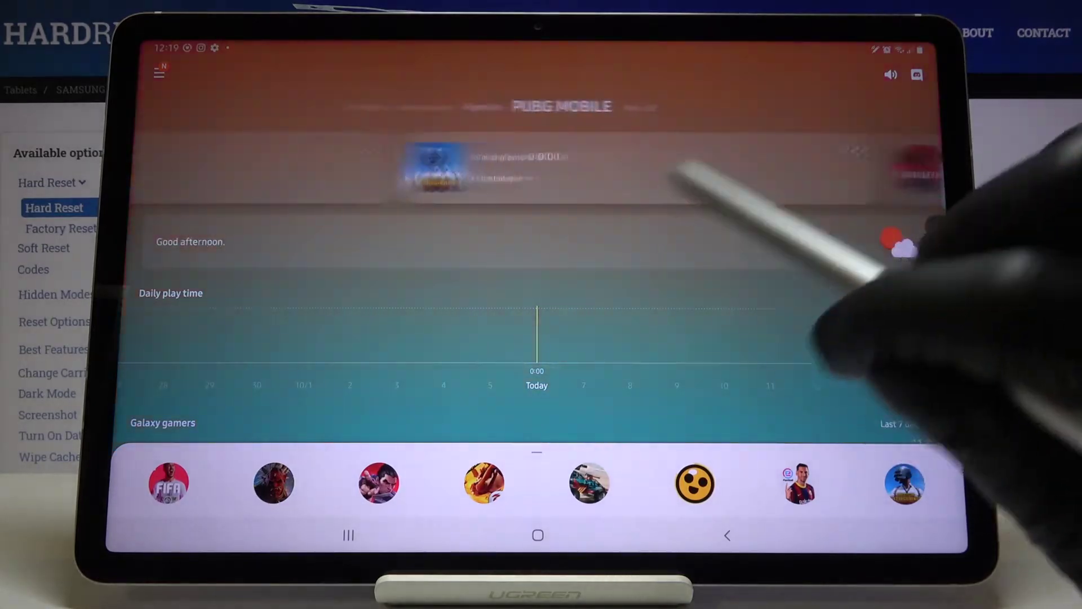
pyautogui.click(702, 161)
pyautogui.click(592, 177)
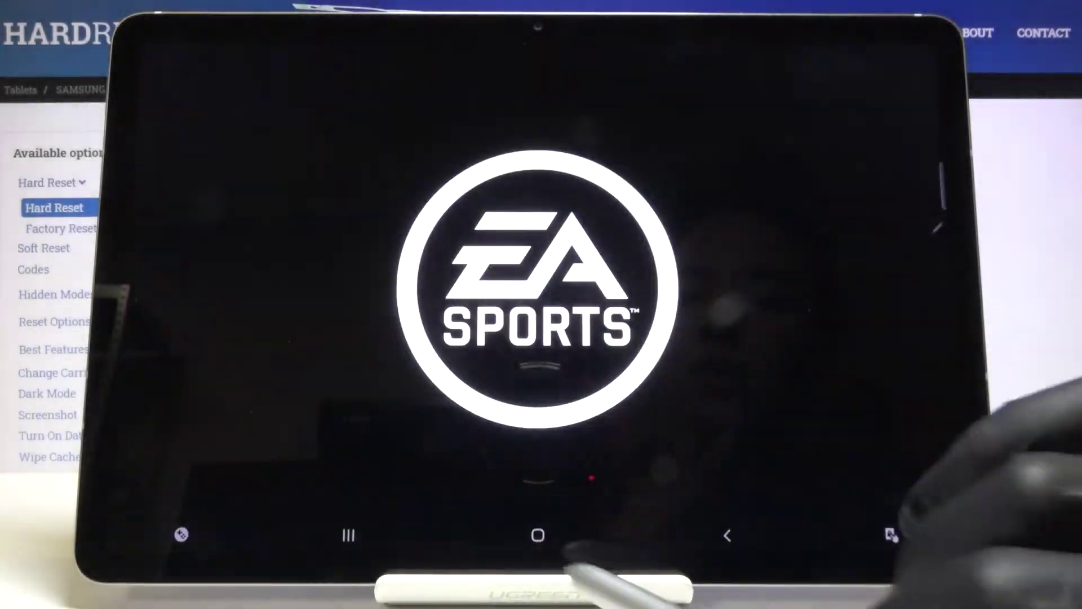
# Close the game, reopen Game Launcher from its home shortcut, expand the library, return home
pyautogui.click(538, 534)
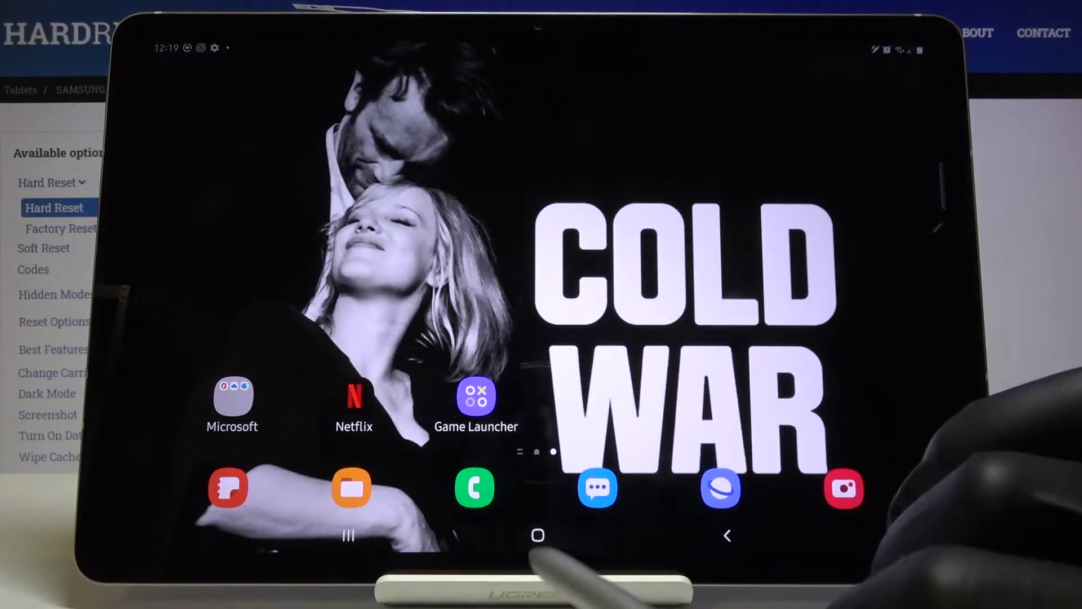
pyautogui.moveTo(508, 389)
pyautogui.mouseDown()
pyautogui.moveTo(887, 389)
pyautogui.moveTo(469, 423)
pyautogui.mouseUp()
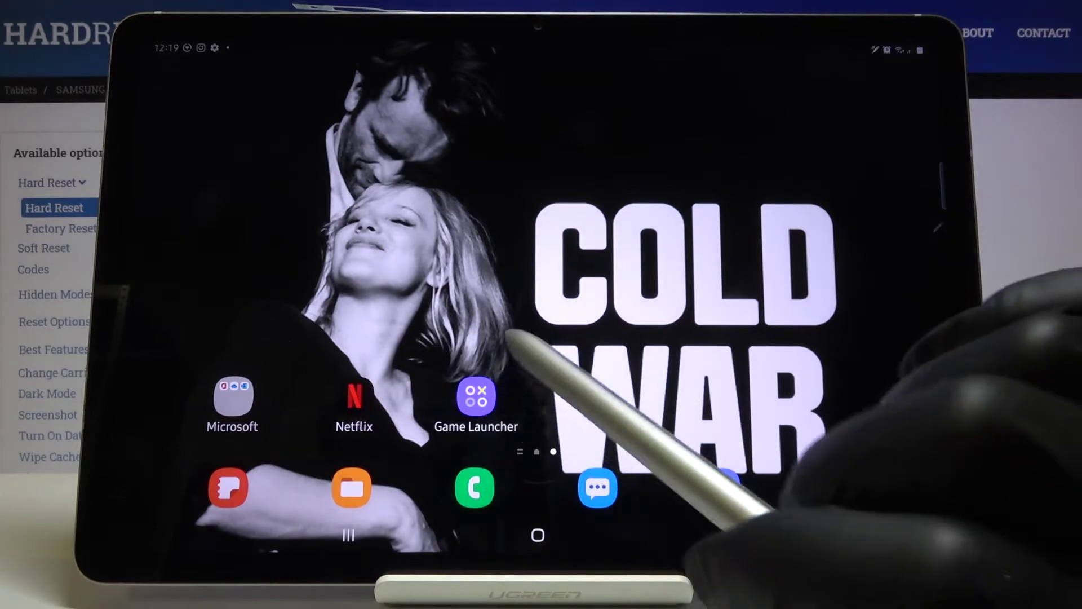
pyautogui.click(476, 396)
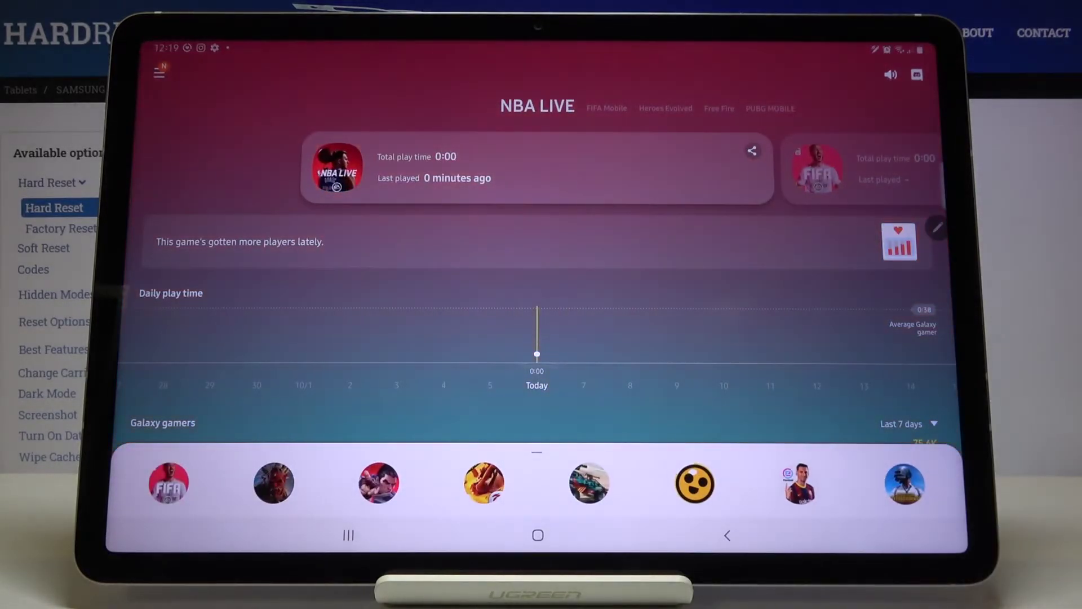
pyautogui.moveTo(639, 492); pyautogui.dragTo(626, 169)
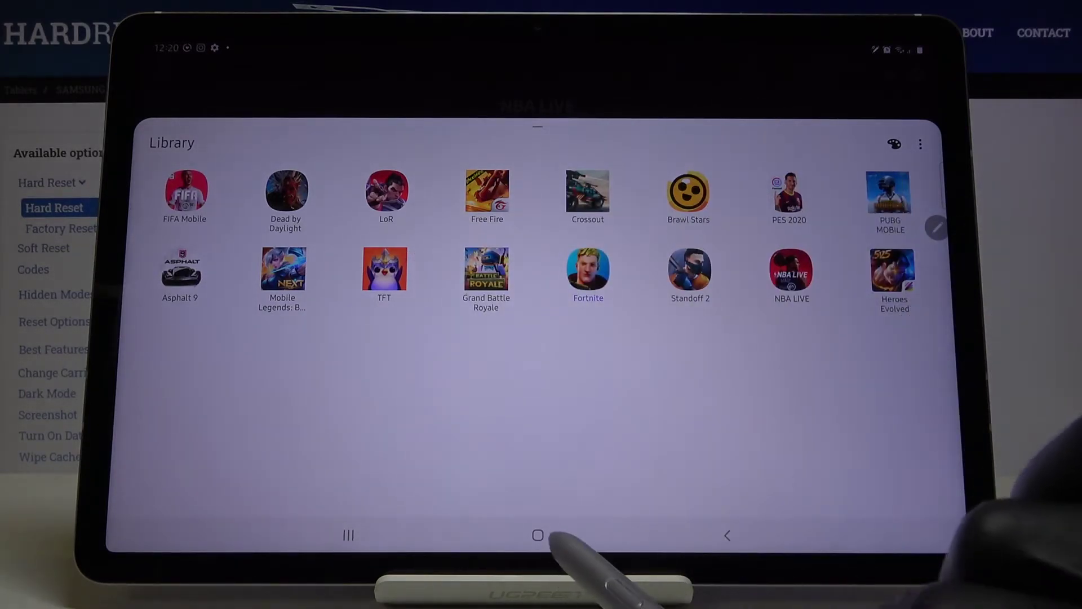
pyautogui.click(538, 535)
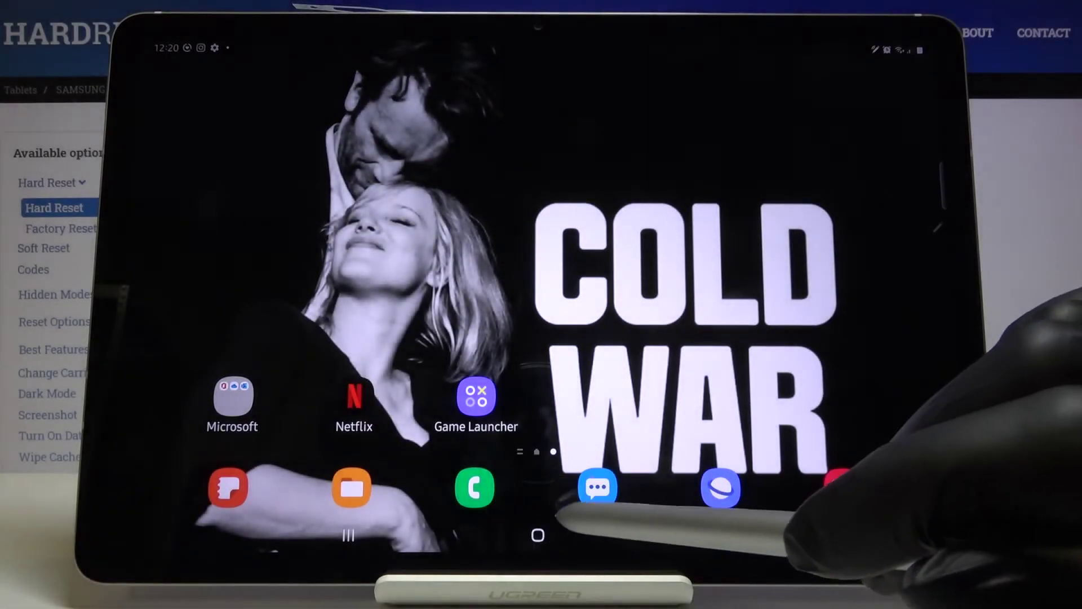
# Open Settings > Advanced features from the app drawer and switch Game Launcher off
pyautogui.moveTo(583, 498); pyautogui.dragTo(727, 355)
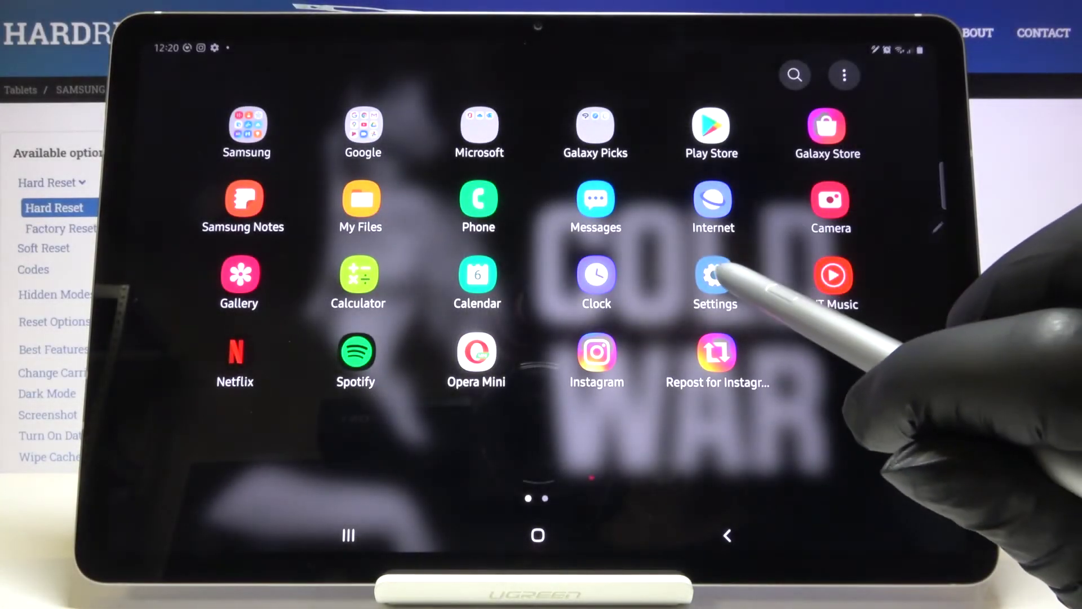
pyautogui.click(714, 275)
pyautogui.scroll(-5, 676, 388)
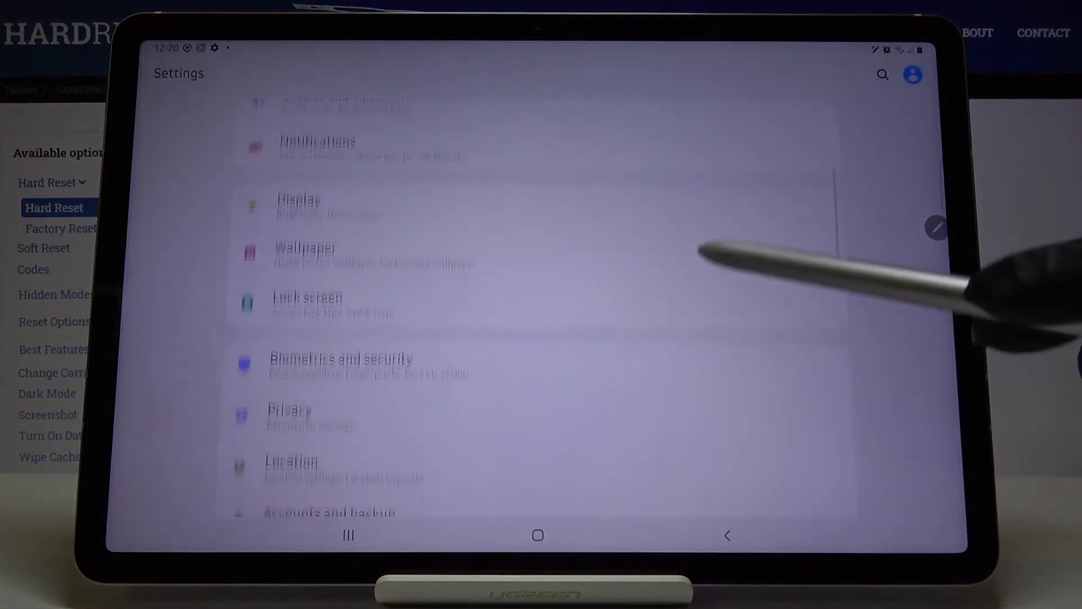
pyautogui.scroll(-4, 724, 375)
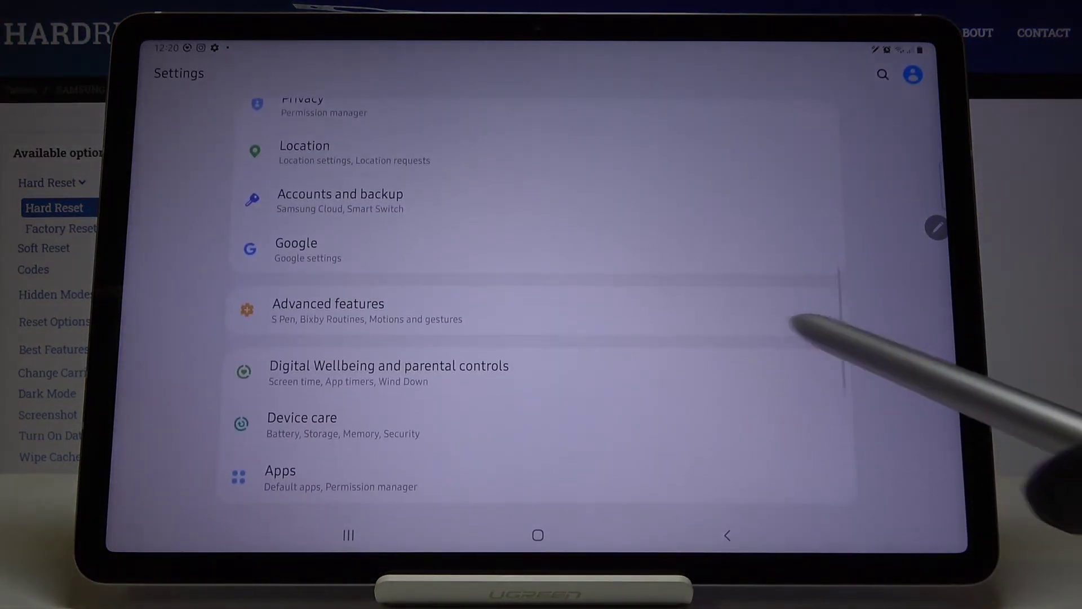
pyautogui.click(742, 320)
pyautogui.scroll(-5, 744, 338)
pyautogui.click(818, 361)
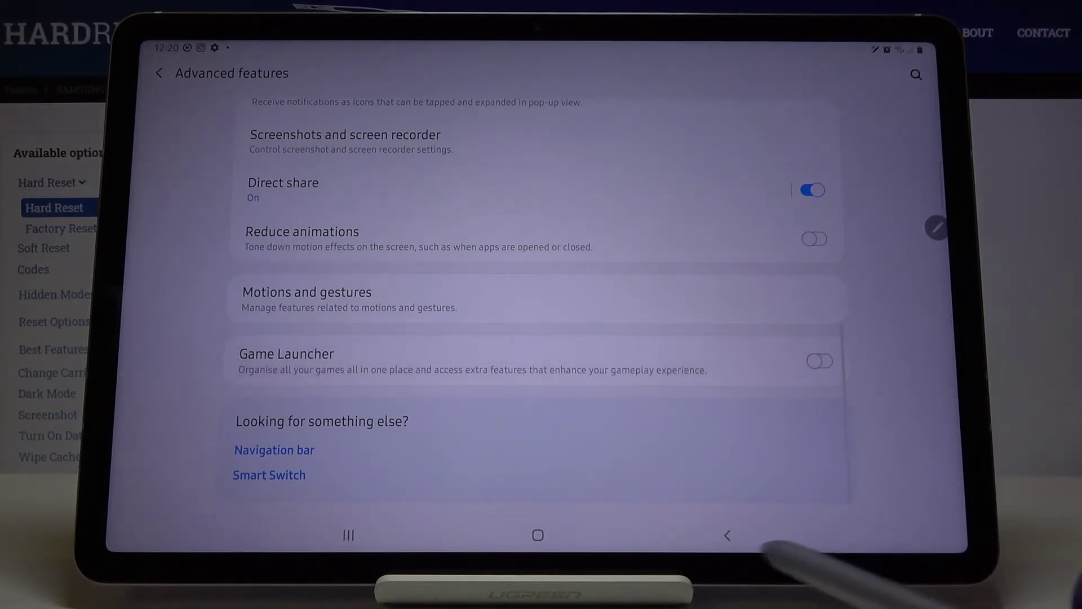
# Return home and swipe between home pages to confirm the Game Launcher shortcut is gone
pyautogui.click(539, 535)
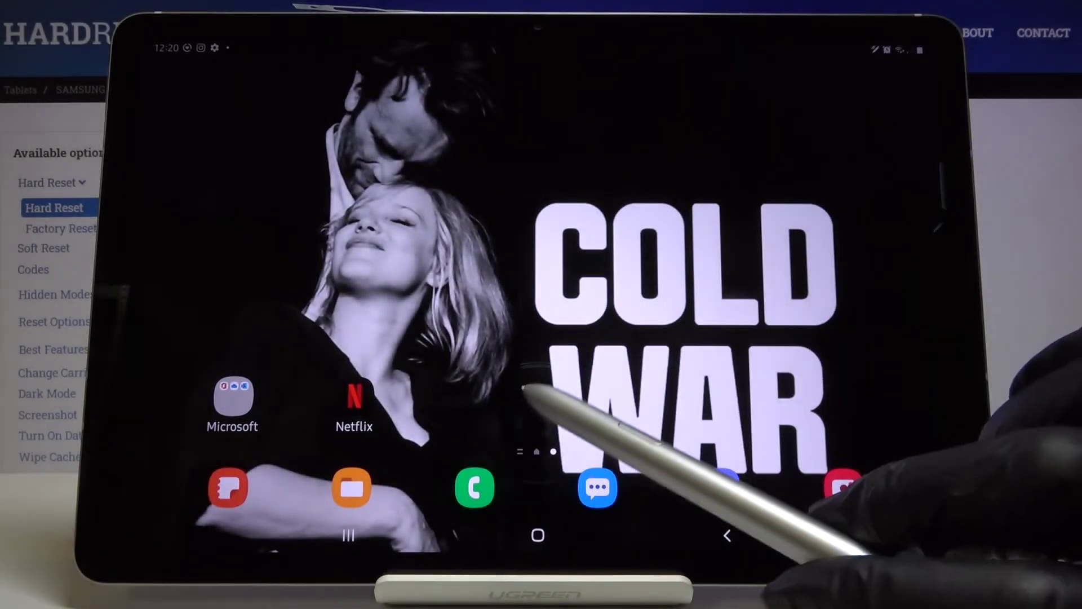
pyautogui.moveTo(520, 386)
pyautogui.mouseDown()
pyautogui.moveTo(846, 406)
pyautogui.moveTo(525, 440)
pyautogui.mouseUp()
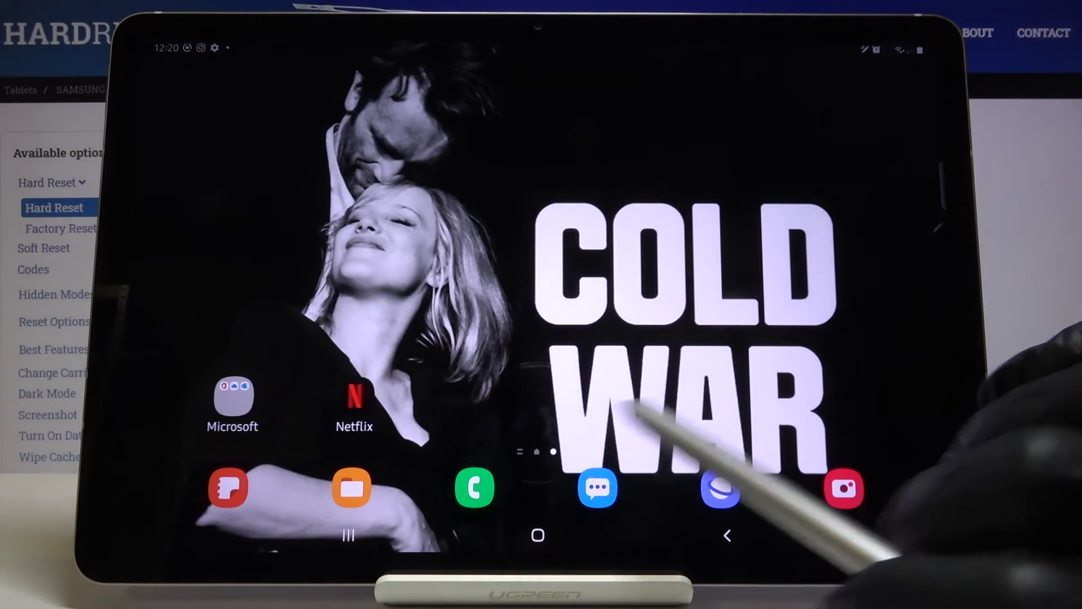
pyautogui.moveTo(550, 406); pyautogui.dragTo(845, 406)
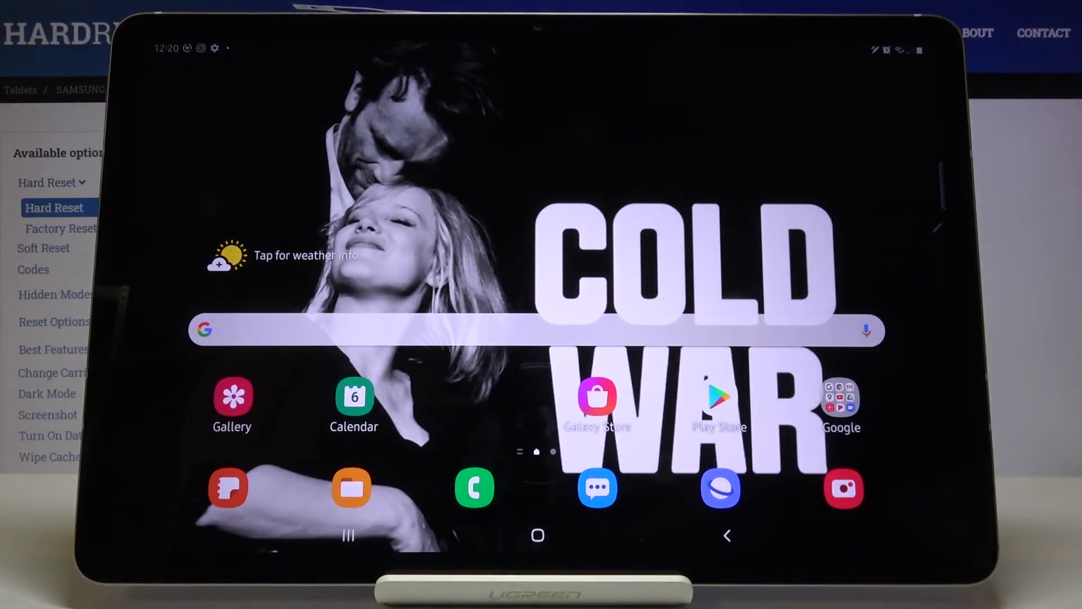